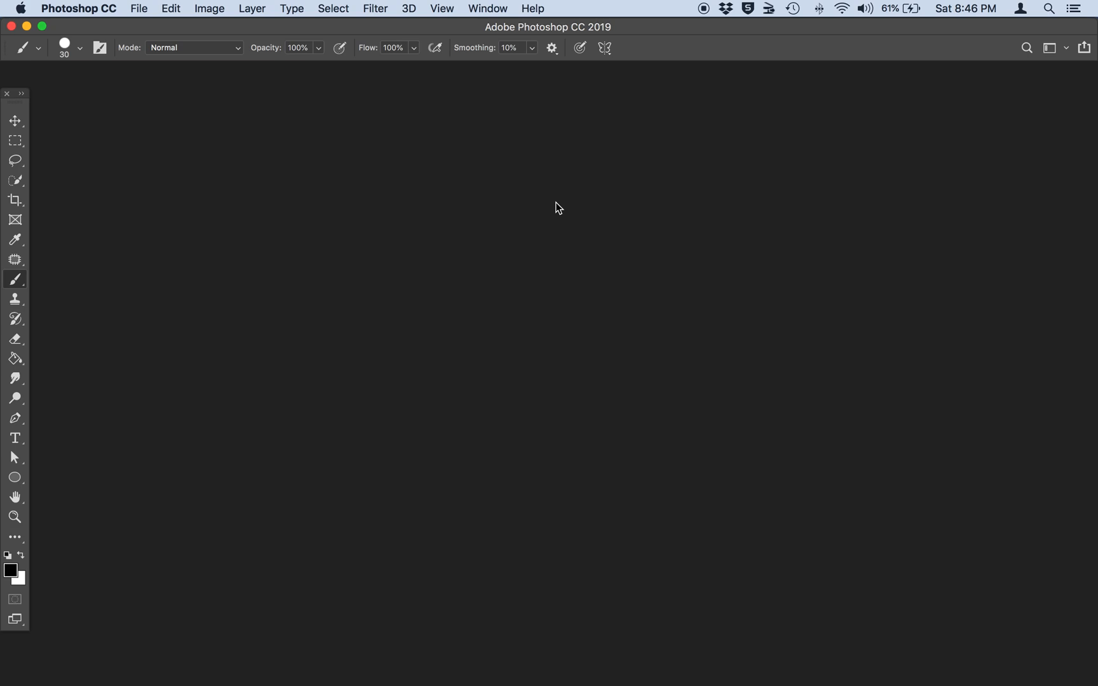
# Create a new 1000 x 1000 pixel document at 72 pixels/inch in 16-bit RGB Color with a white background.
pyautogui.click(141, 8)
pyautogui.click(142, 26)
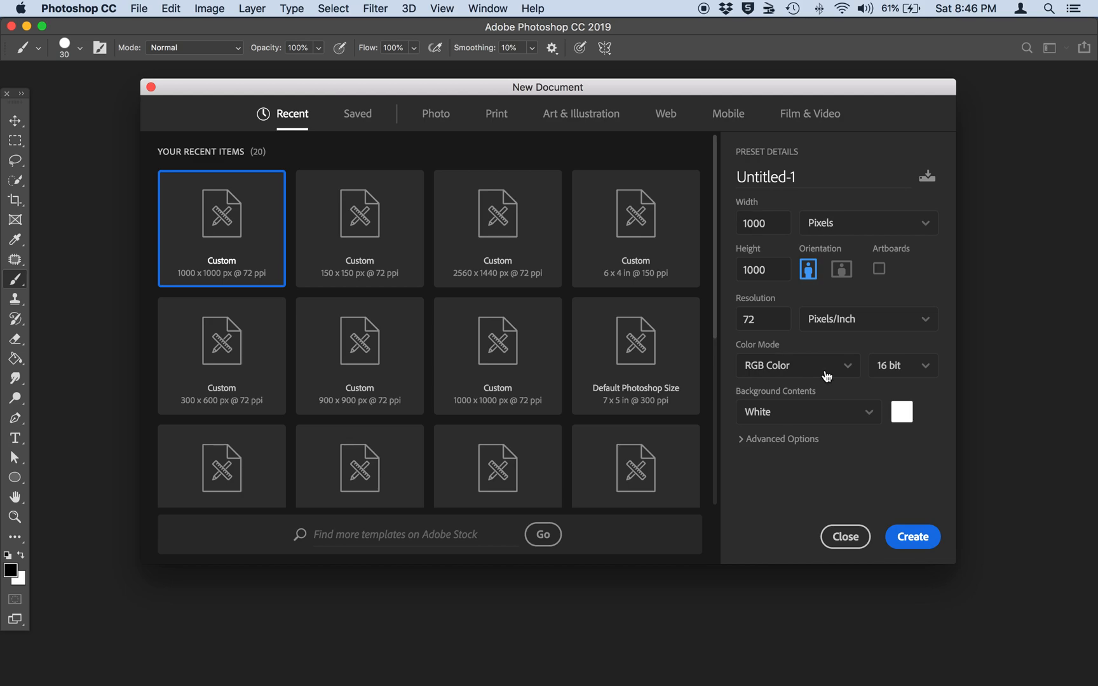
pyautogui.click(908, 539)
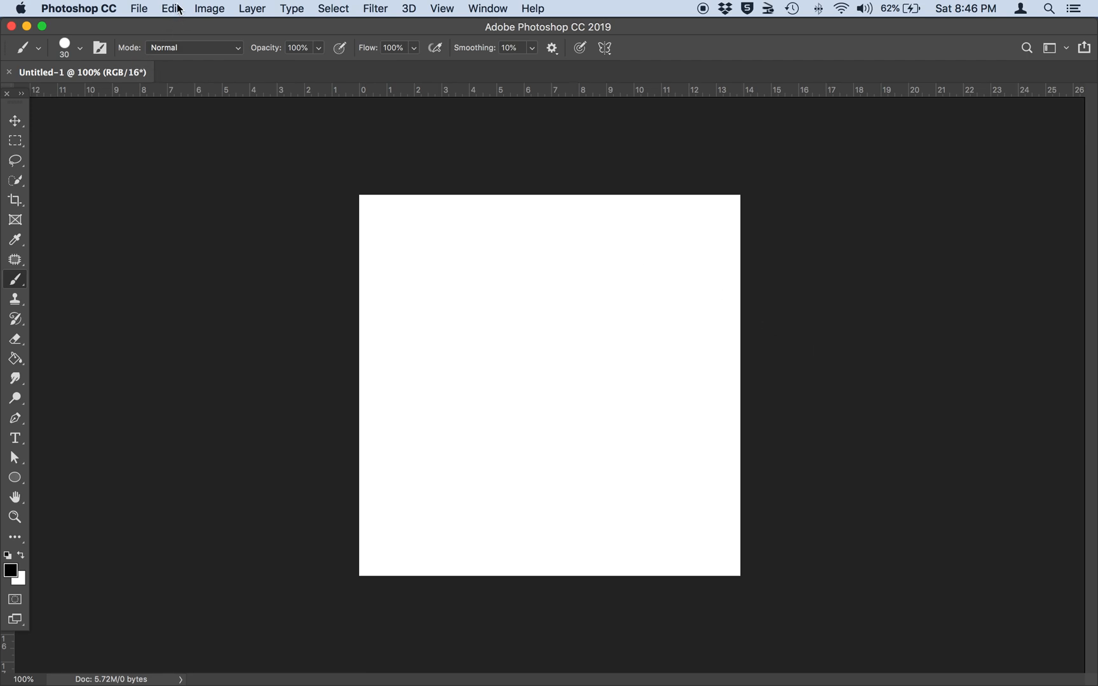
pyautogui.click(213, 7)
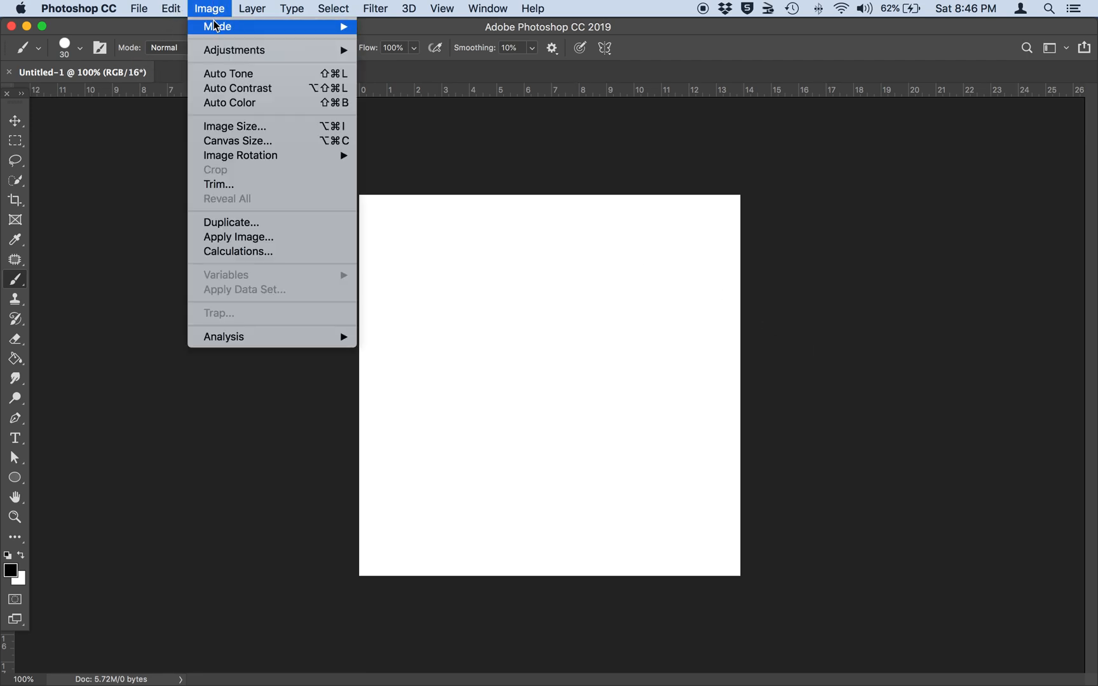
pyautogui.moveTo(217, 26)
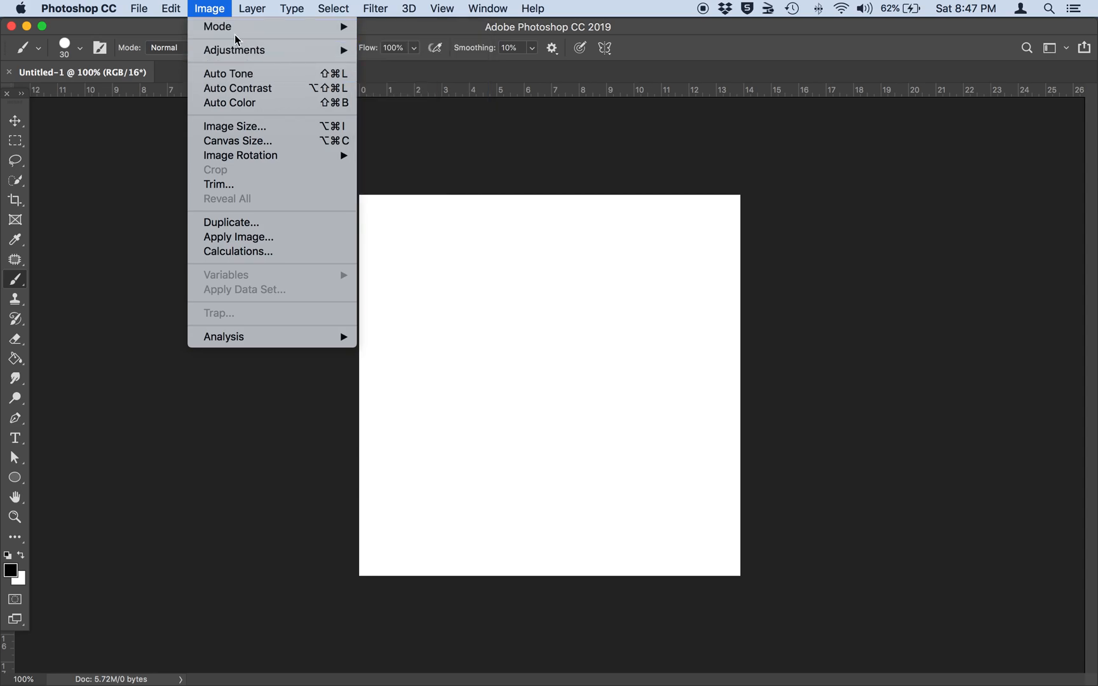
pyautogui.click(208, 9)
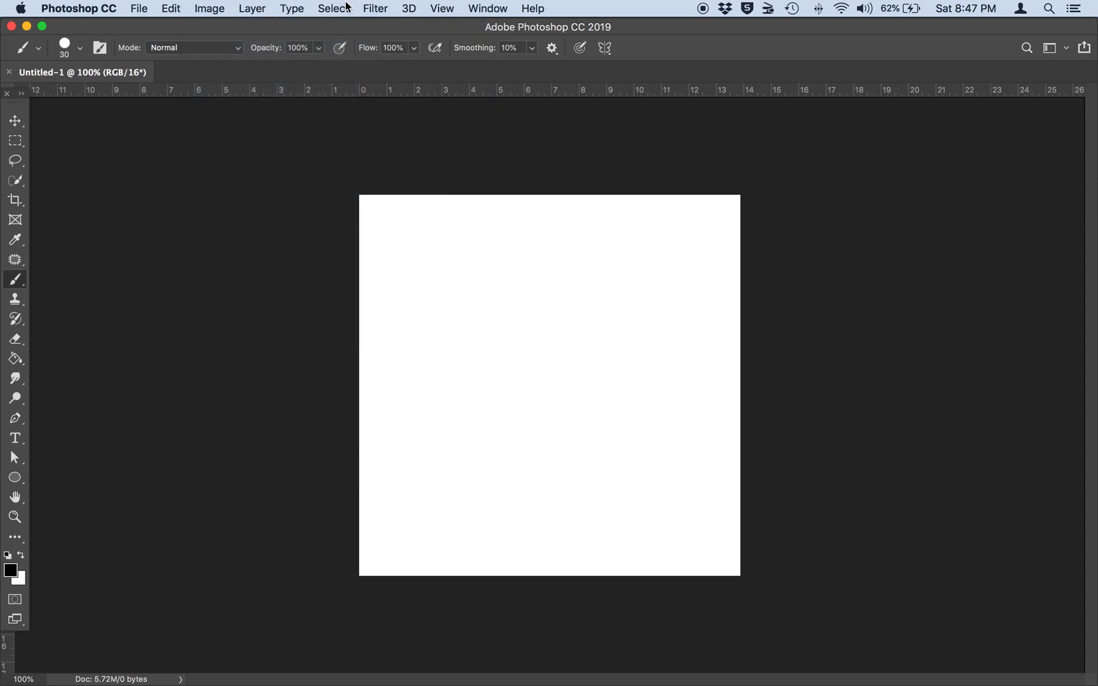
# Show the Color panel and mix a green foreground color with red at 151, green at 210 and a little blue.
pyautogui.click(495, 10)
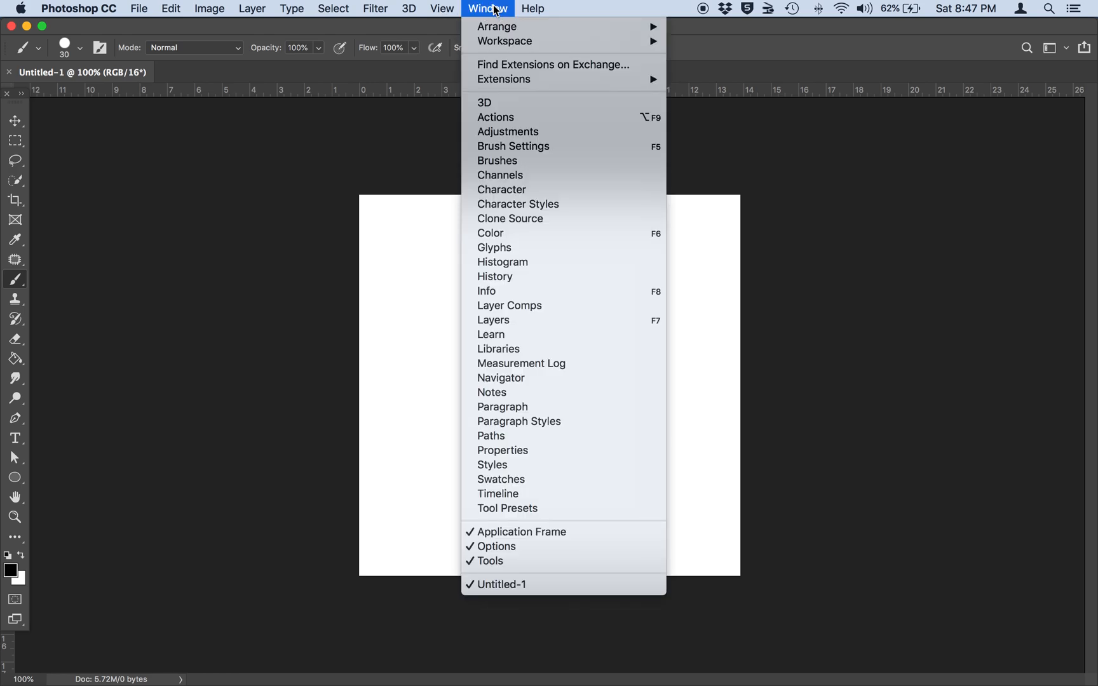
pyautogui.click(510, 234)
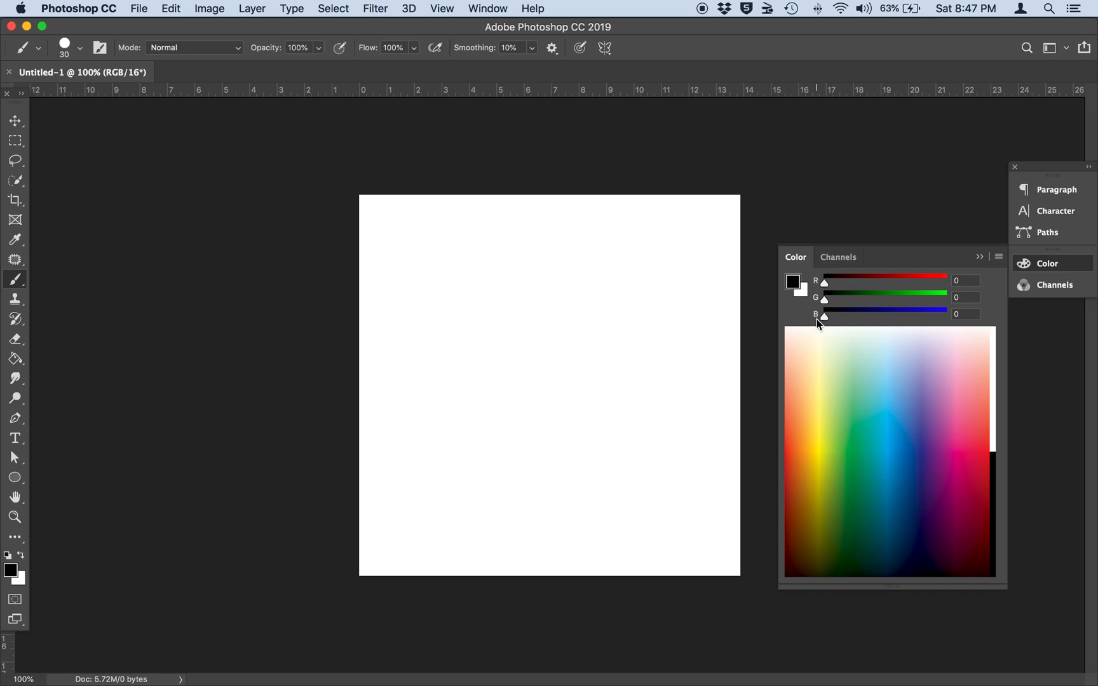
pyautogui.moveTo(824, 290); pyautogui.dragTo(896, 285)
pyautogui.moveTo(825, 299); pyautogui.dragTo(924, 303)
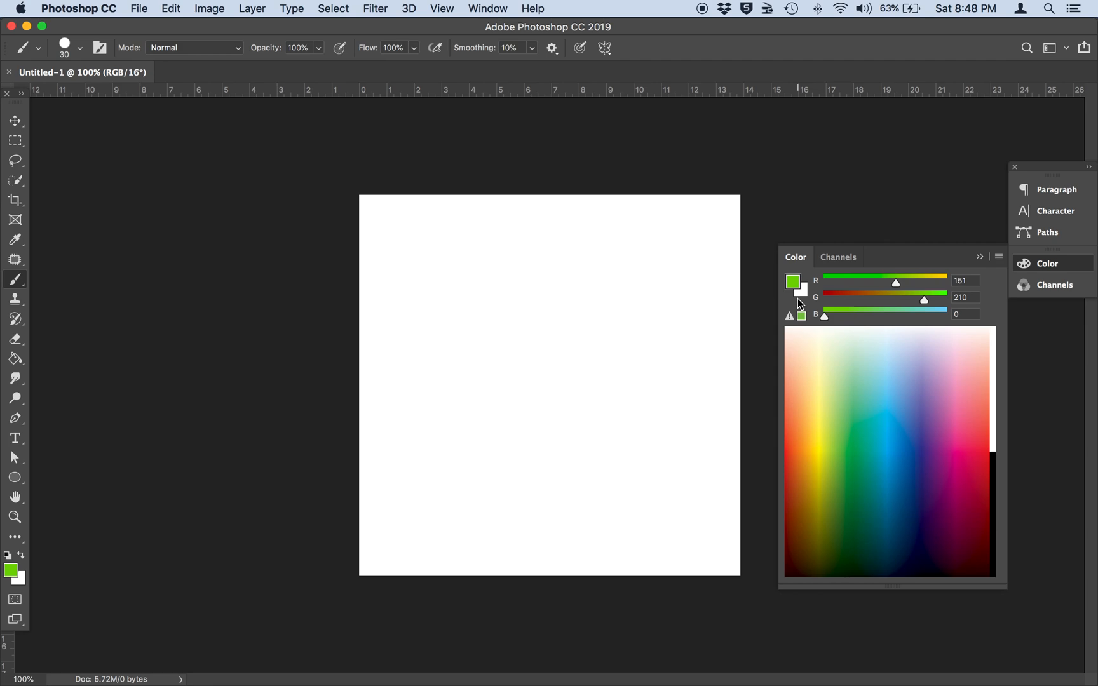
pyautogui.moveTo(825, 315)
pyautogui.mouseDown()
pyautogui.moveTo(897, 317)
pyautogui.moveTo(837, 318)
pyautogui.mouseUp()
# Try out green, orange and magenta foreground colors by sampling different areas of the color spectrum.
pyautogui.click(902, 460)
pyautogui.click(863, 473)
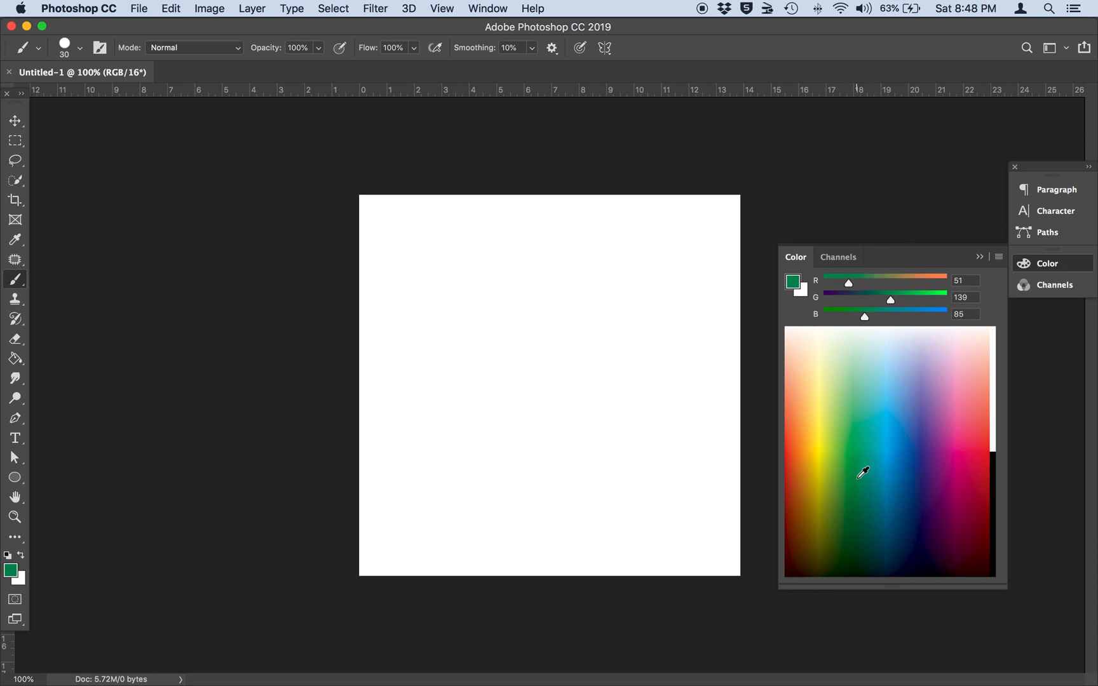
pyautogui.click(806, 429)
pyautogui.click(807, 402)
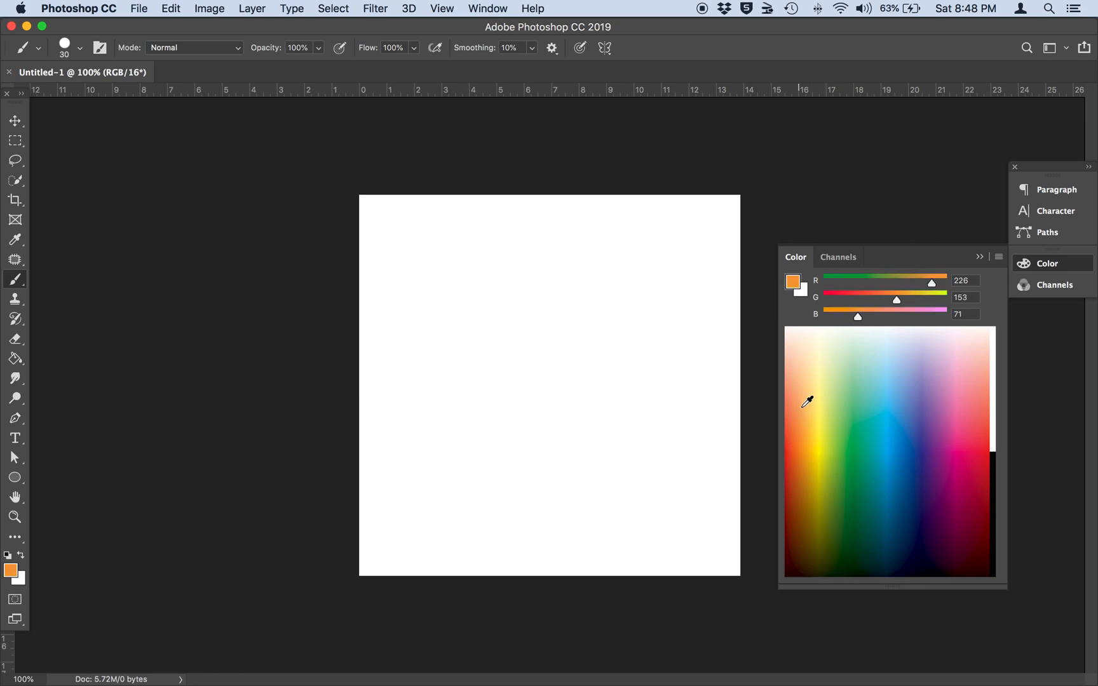
pyautogui.click(947, 417)
pyautogui.click(970, 444)
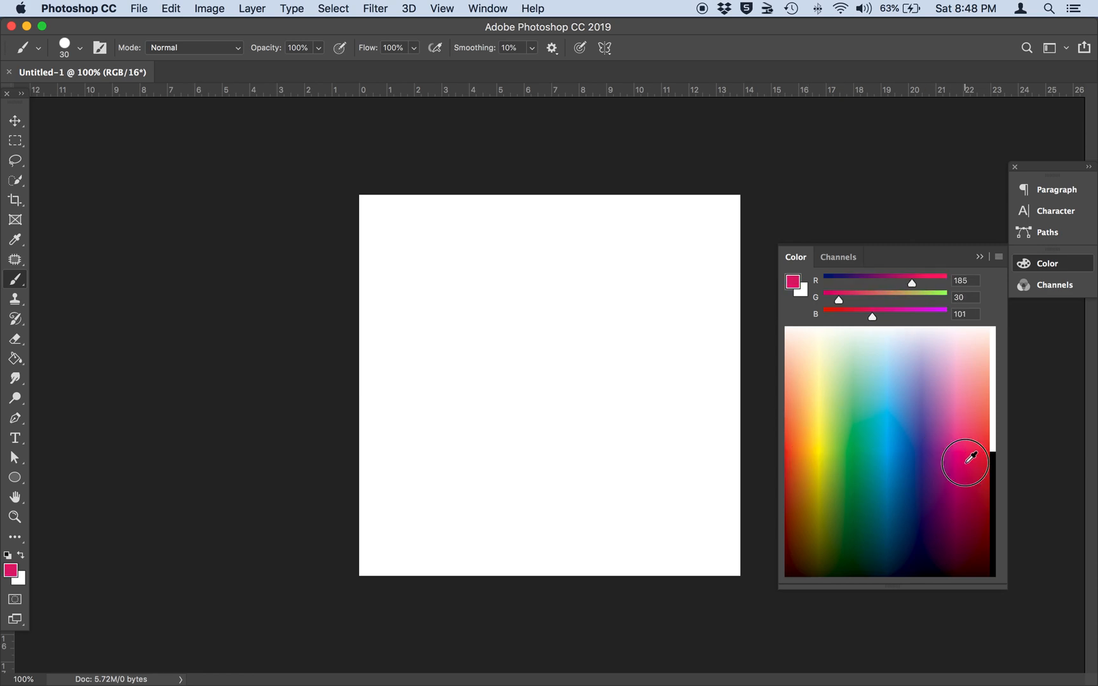
pyautogui.click(946, 490)
pyautogui.click(984, 490)
pyautogui.click(979, 460)
# Brush a horizontal magenta stroke (RGB 204, 39, 138) across the upper canvas and a blue one (RGB 81, 182, 209) below it.
pyautogui.click(961, 441)
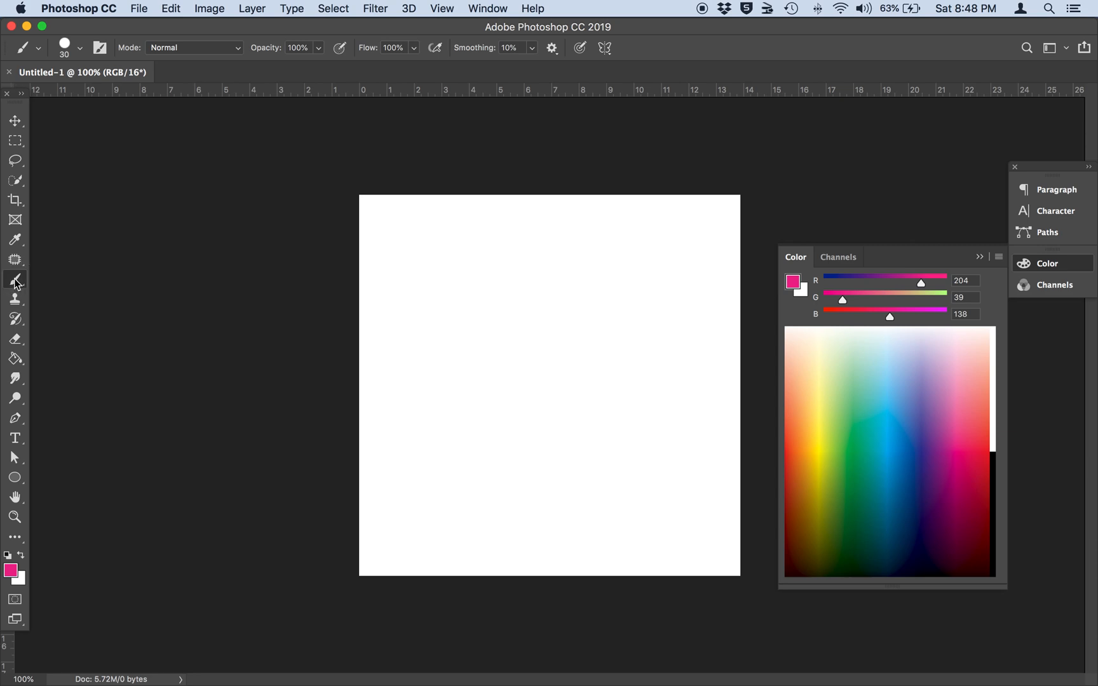
pyautogui.moveTo(404, 268); pyautogui.dragTo(650, 268)
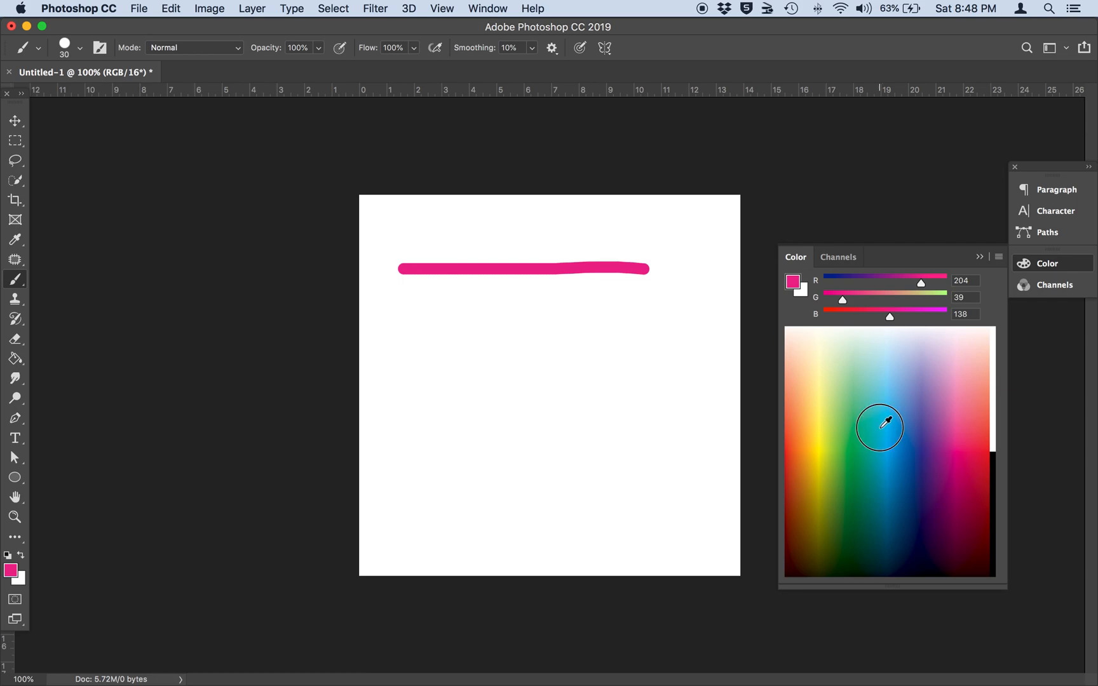
pyautogui.click(881, 426)
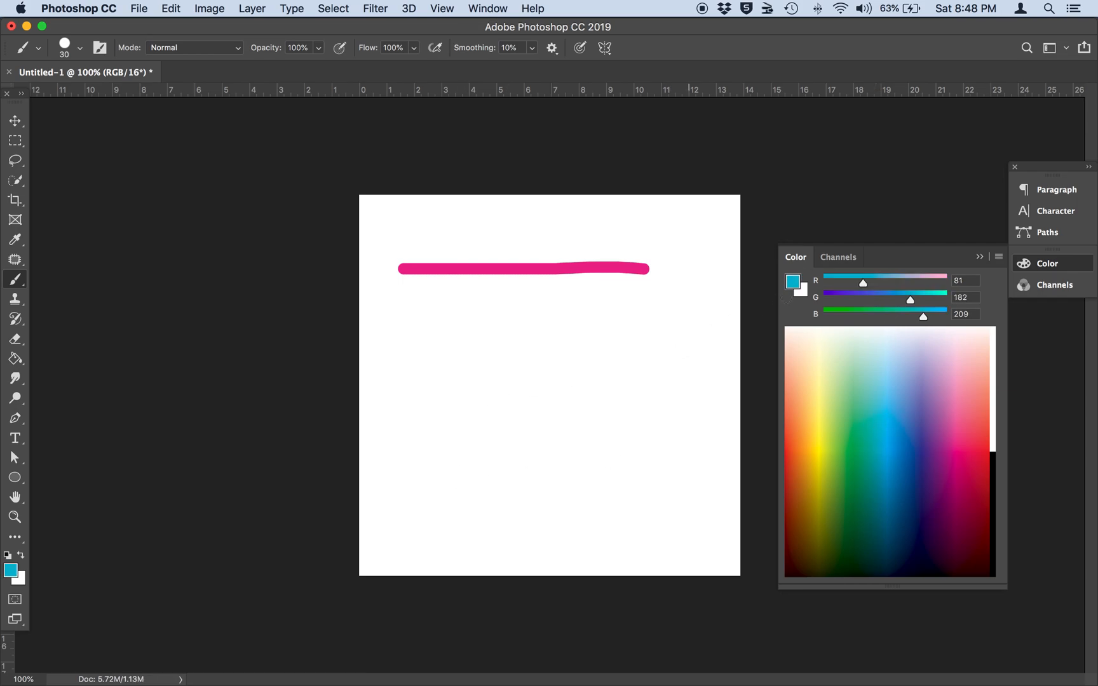
pyautogui.moveTo(404, 319); pyautogui.dragTo(664, 321)
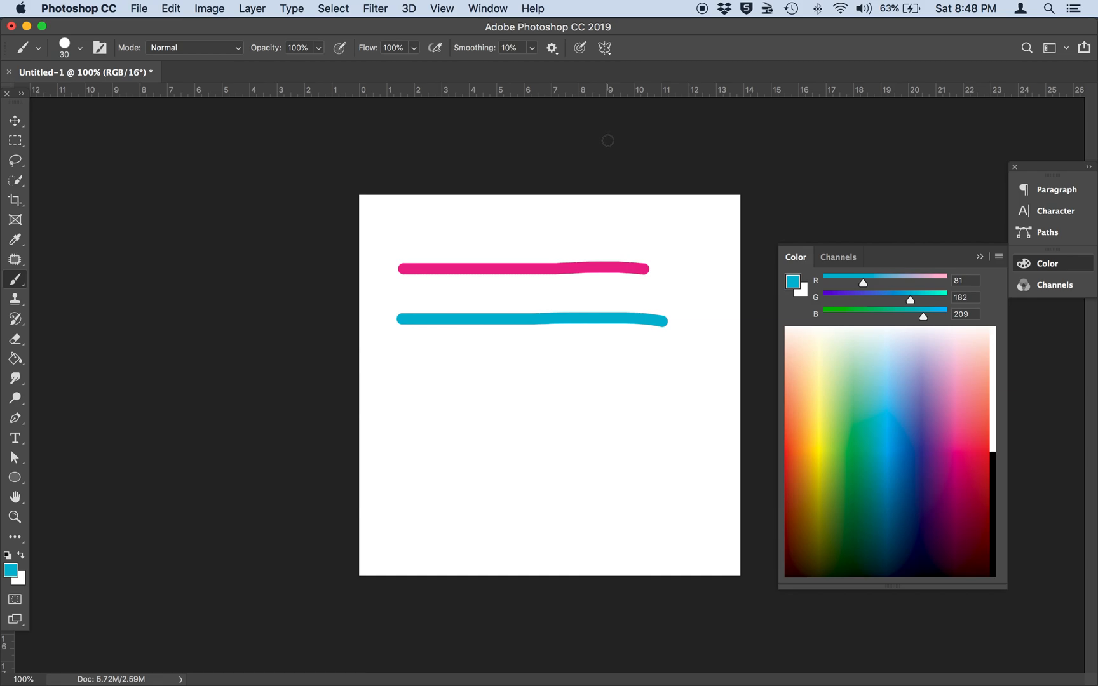
# Show the Swatches panel and brush a light yellow and an orange swatch-colored horizontal stroke below the blue one.
pyautogui.click(496, 8)
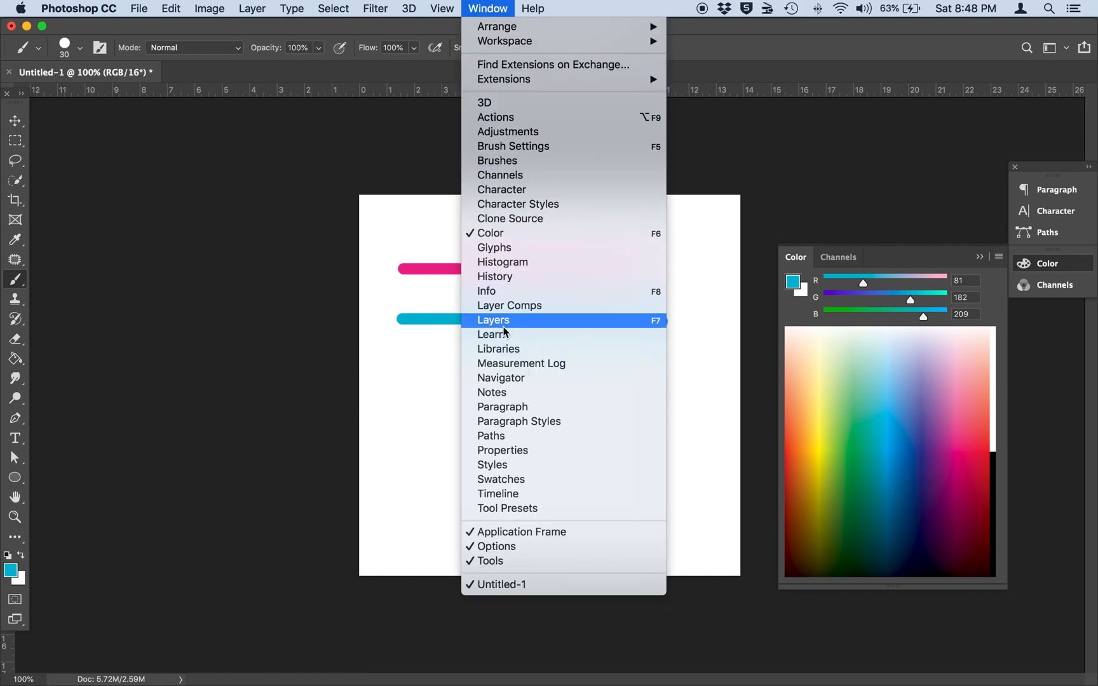
pyautogui.click(511, 479)
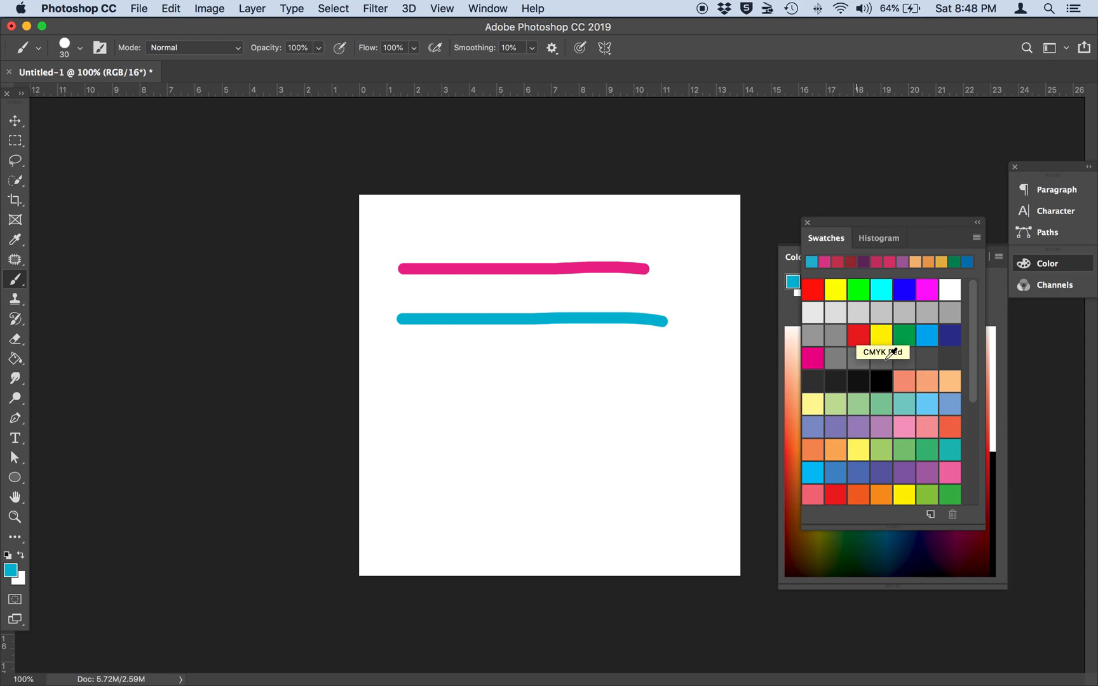
pyautogui.click(858, 450)
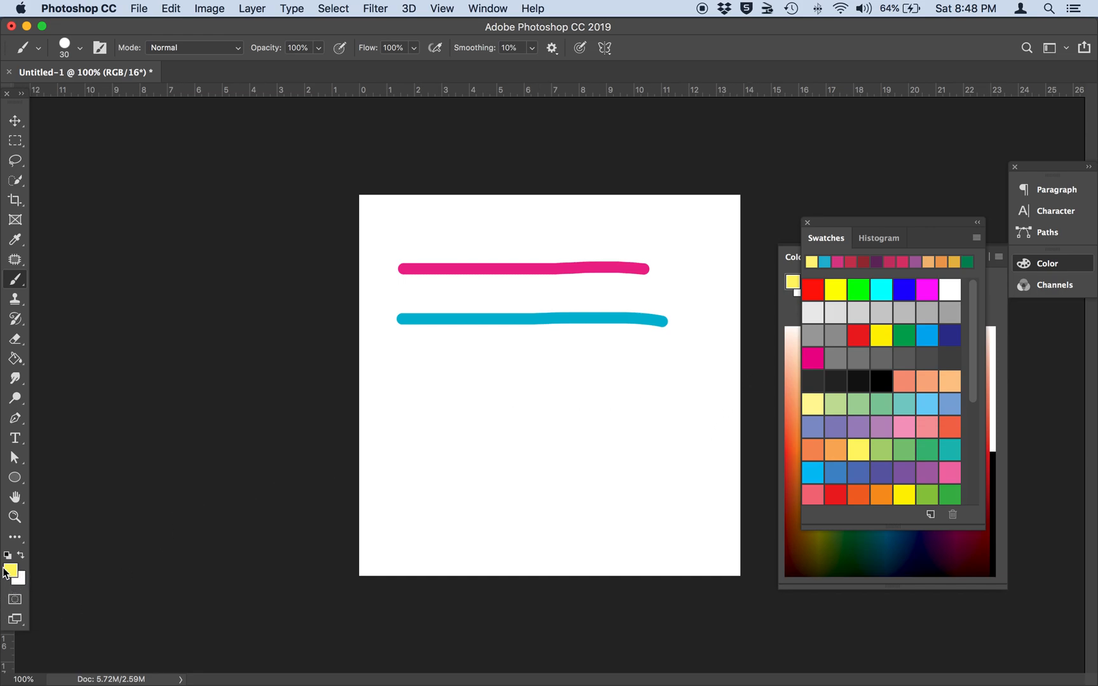
pyautogui.moveTo(403, 363); pyautogui.dragTo(653, 362)
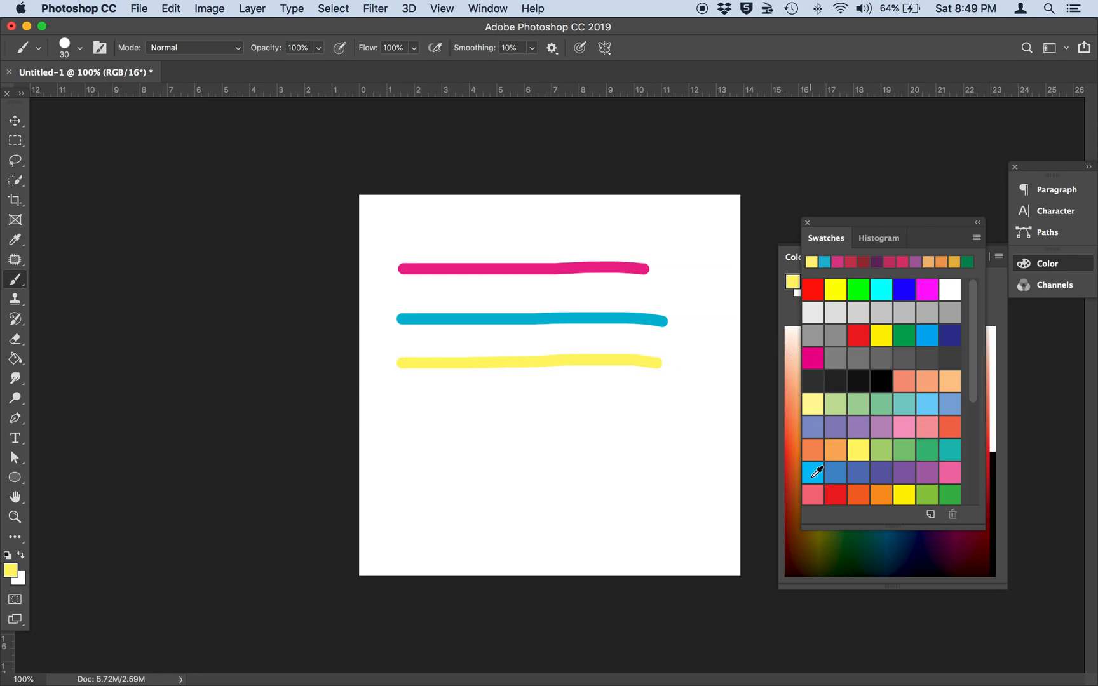
pyautogui.click(816, 450)
pyautogui.moveTo(408, 403); pyautogui.dragTo(672, 403)
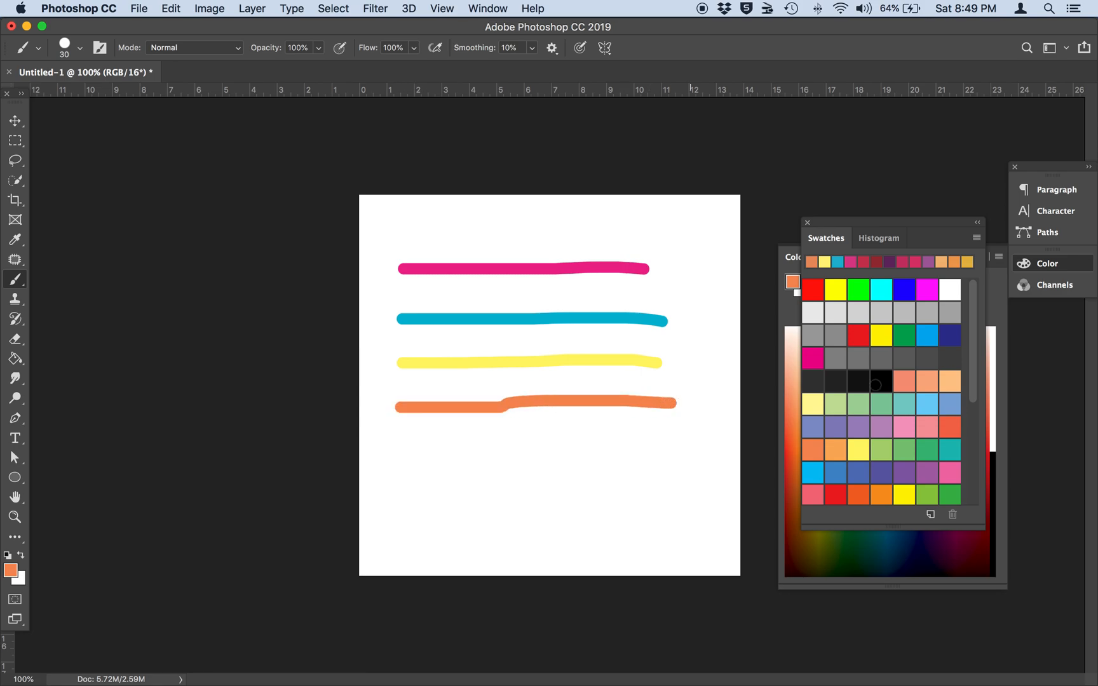
# Try the Small Thumbnail and Tiny Thumbnail swatch displays, and return the swatches to Large Thumbnail.
pyautogui.click(977, 238)
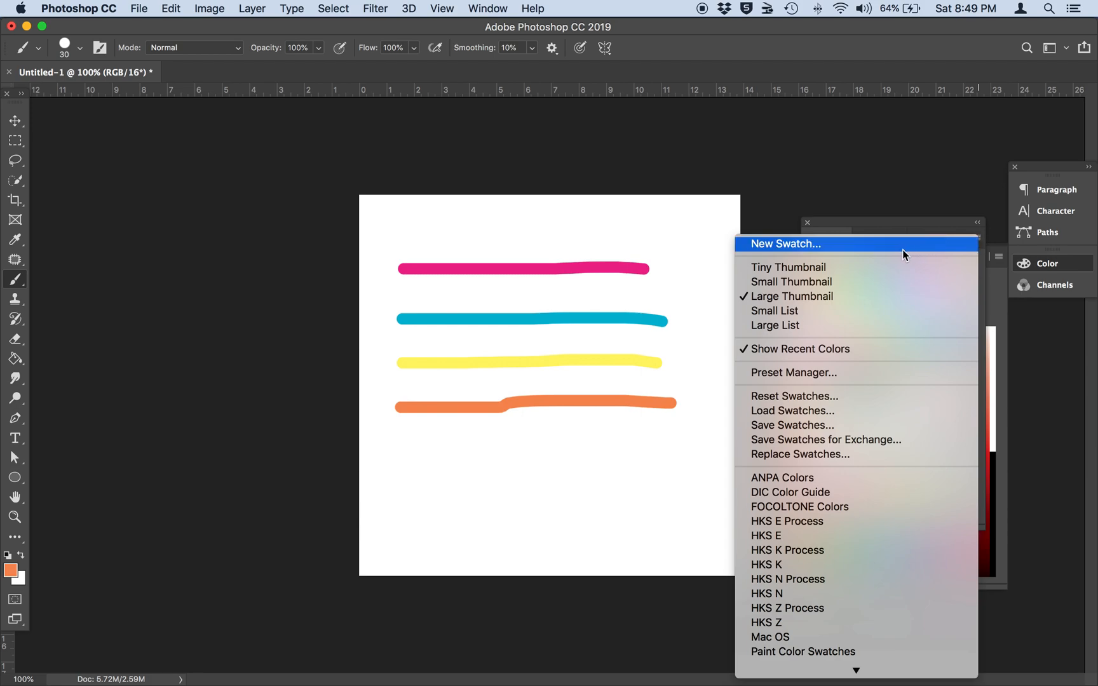
pyautogui.click(866, 282)
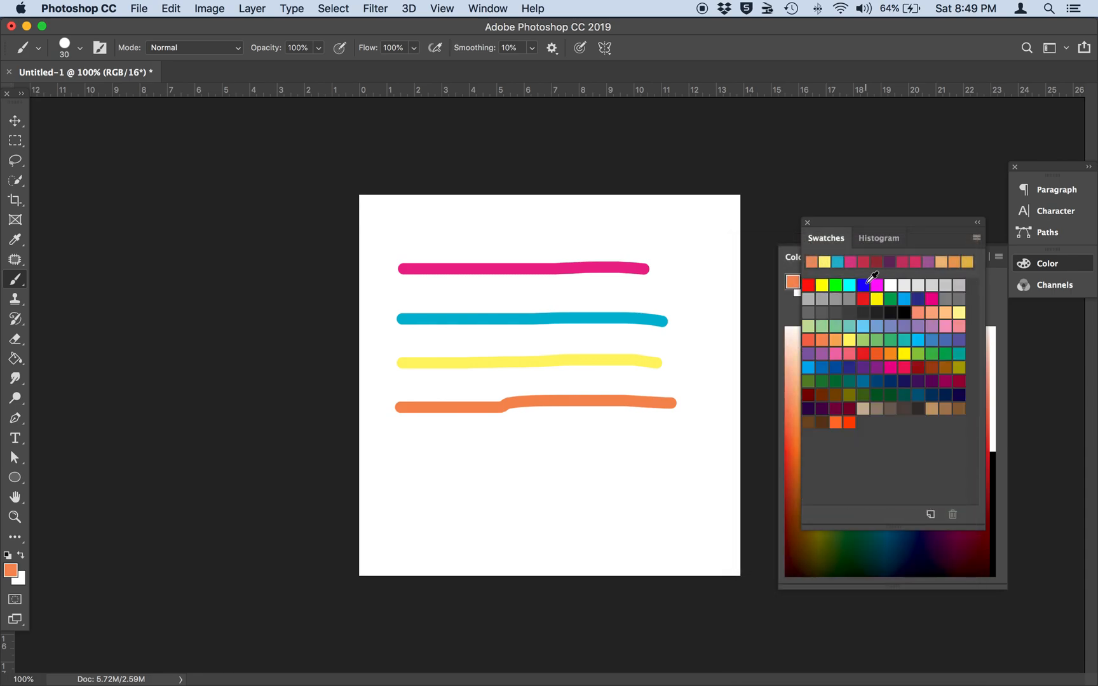
pyautogui.click(977, 238)
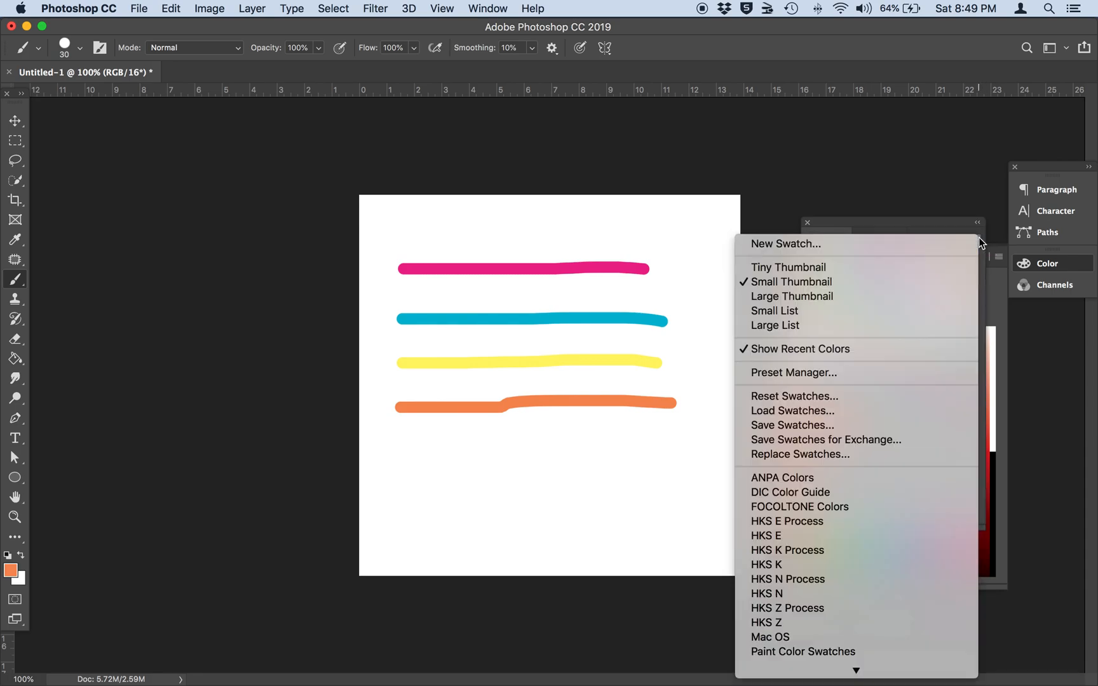
pyautogui.click(913, 272)
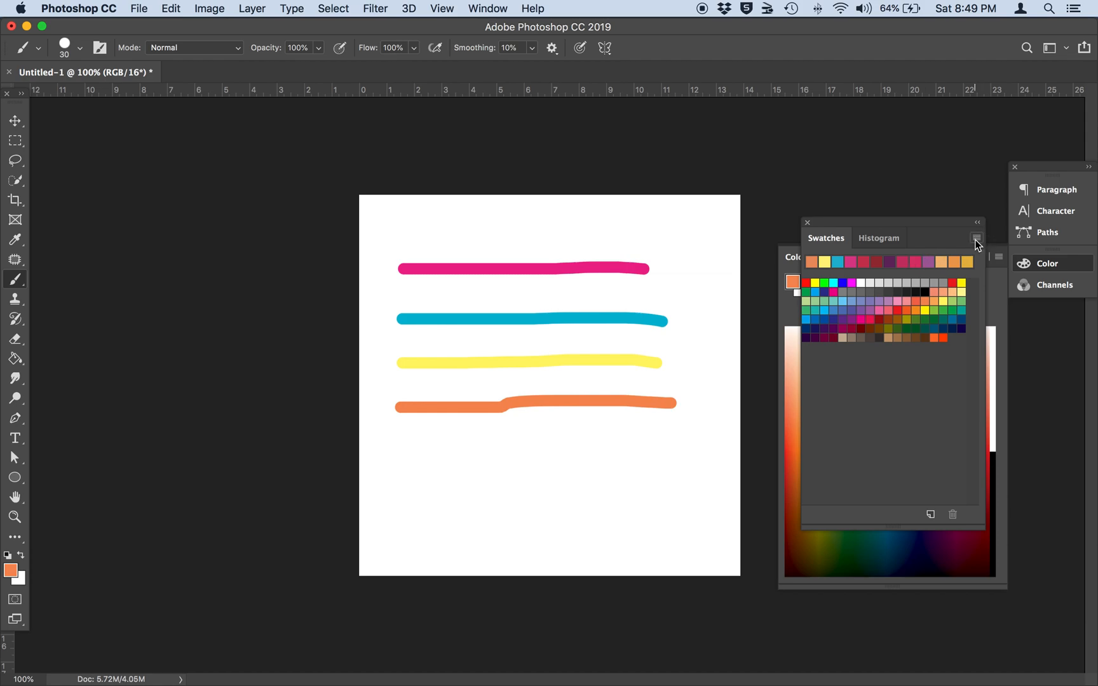
pyautogui.click(976, 238)
pyautogui.click(931, 293)
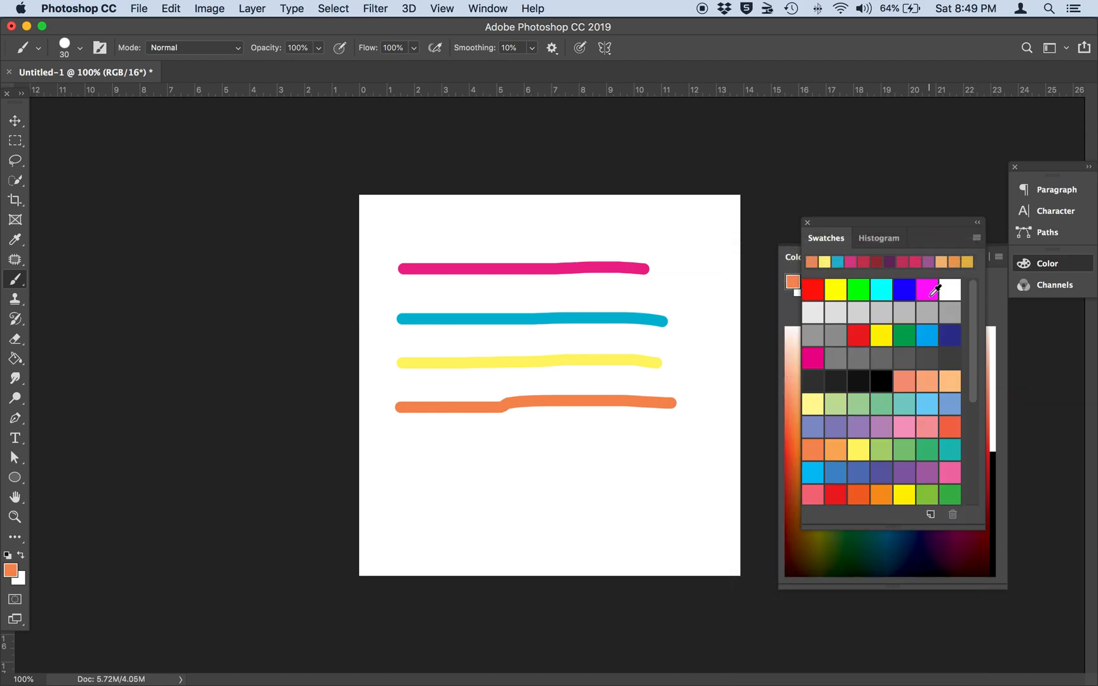
# Move the Swatches panel clear of the Color panel's sliders.
pyautogui.moveTo(970, 338)
pyautogui.mouseDown()
pyautogui.moveTo(973, 392)
pyautogui.moveTo(975, 326)
pyautogui.mouseUp()
pyautogui.moveTo(856, 222); pyautogui.dragTo(927, 349)
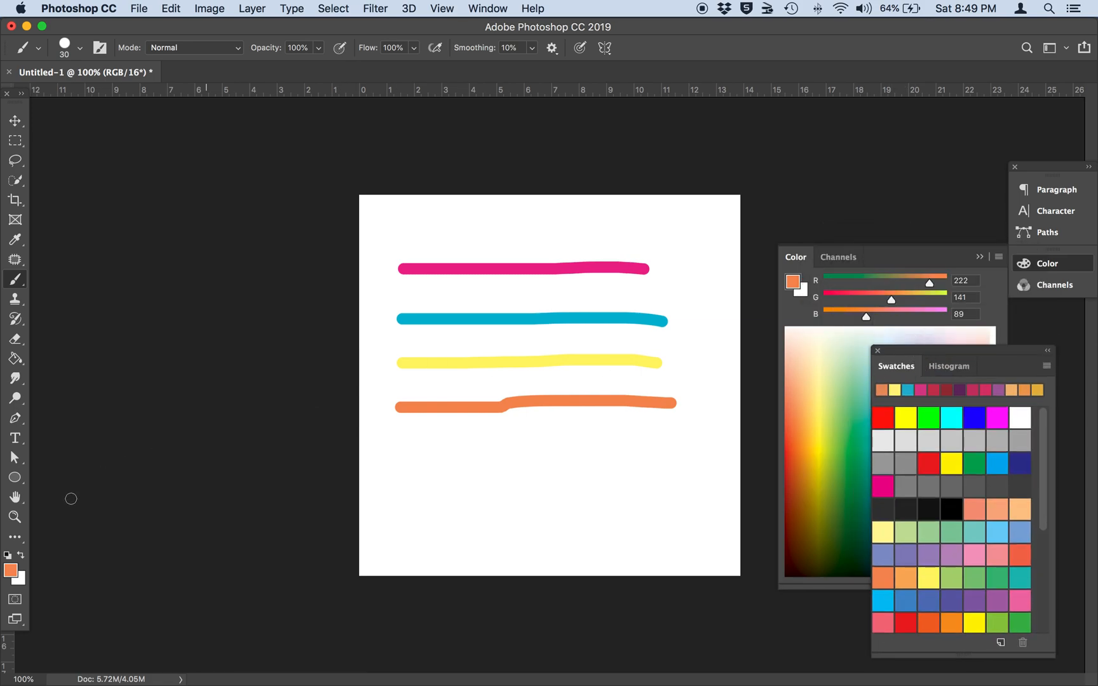
# Set the foreground color to purple (RGB 155, 107, 216) in the Color Picker and brush a horizontal stroke below the orange one.
pyautogui.click(12, 574)
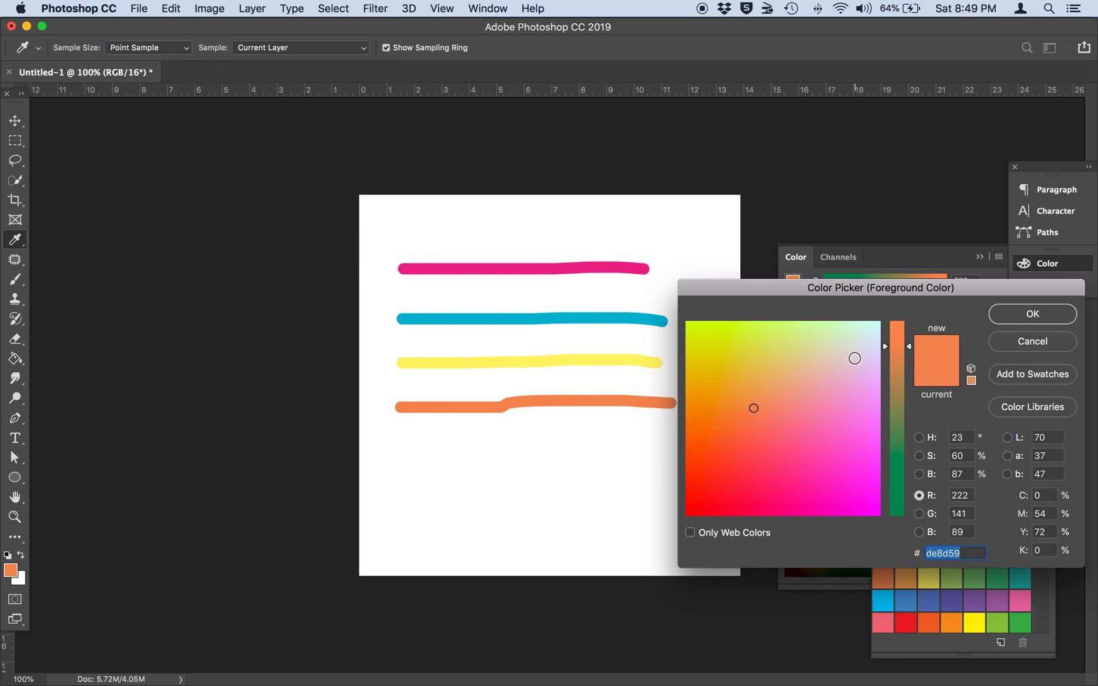
pyautogui.click(848, 411)
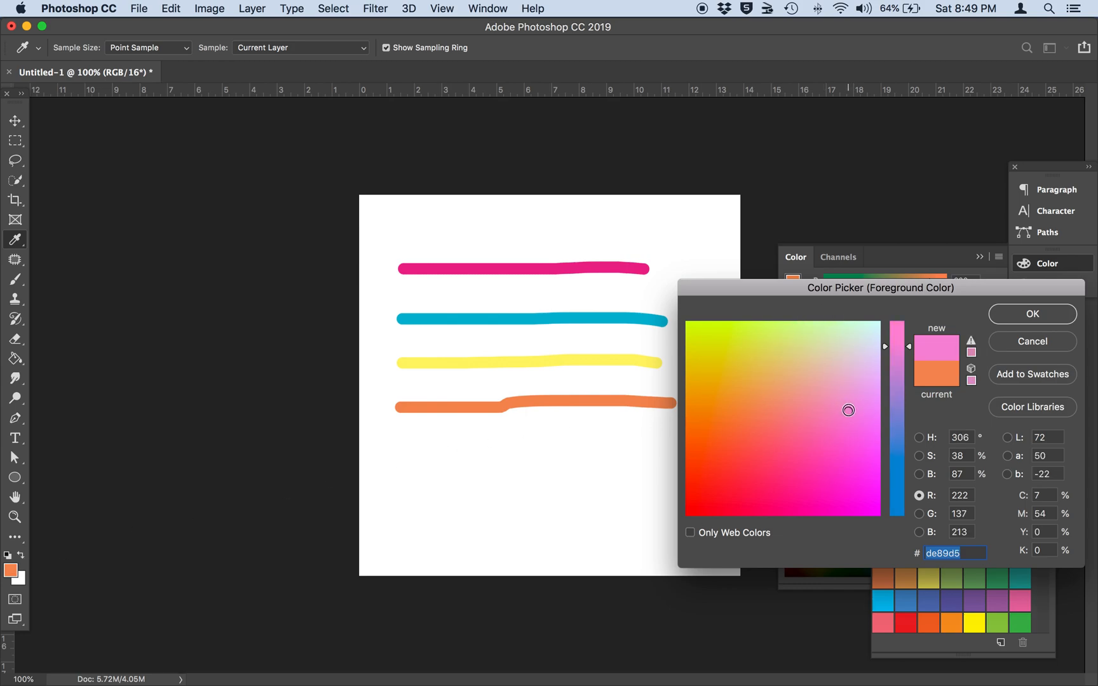
pyautogui.click(849, 433)
pyautogui.moveTo(910, 348); pyautogui.dragTo(903, 397)
pyautogui.click(1028, 316)
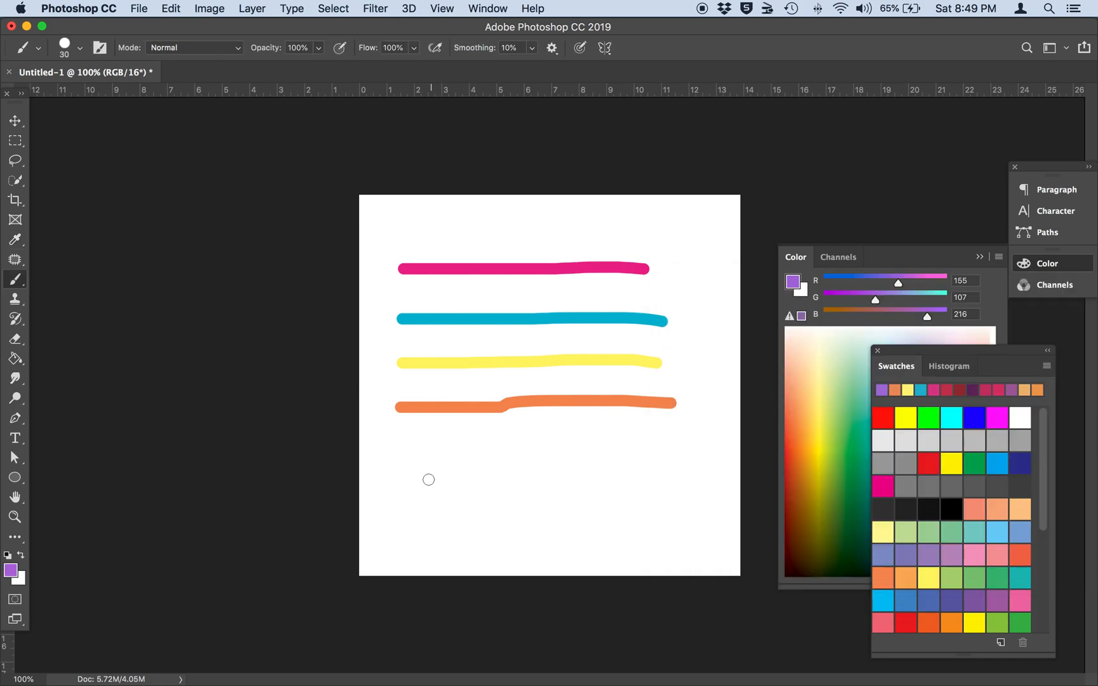
pyautogui.moveTo(402, 470)
pyautogui.mouseDown()
pyautogui.moveTo(589, 460)
pyautogui.moveTo(689, 472)
pyautogui.mouseUp()
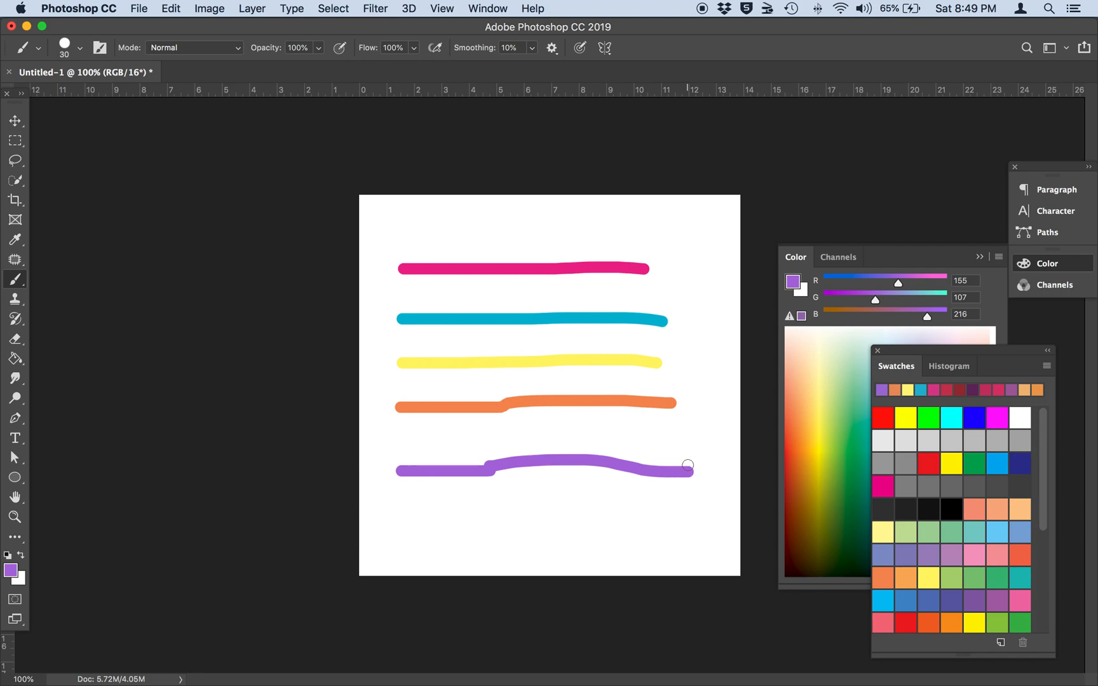